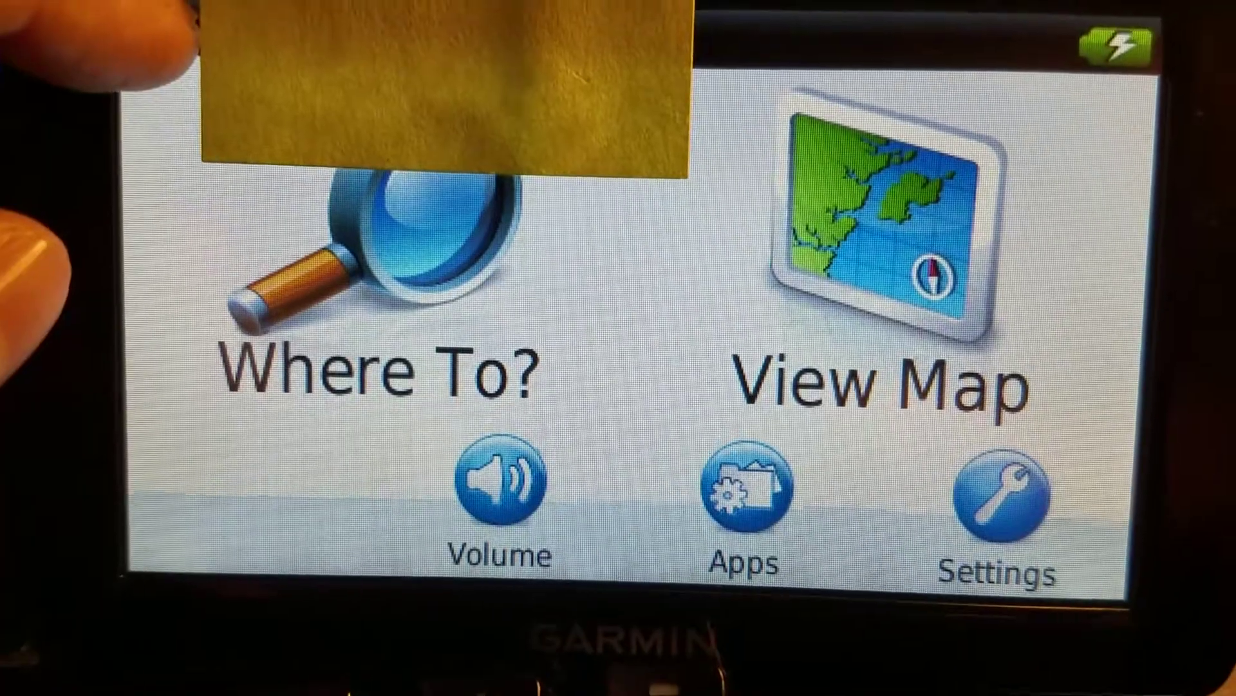
- Open the satellite status page and enable Cold Start on the hidden diagnostic screen
{"action": "left_click", "coordinate": [165, 44]}
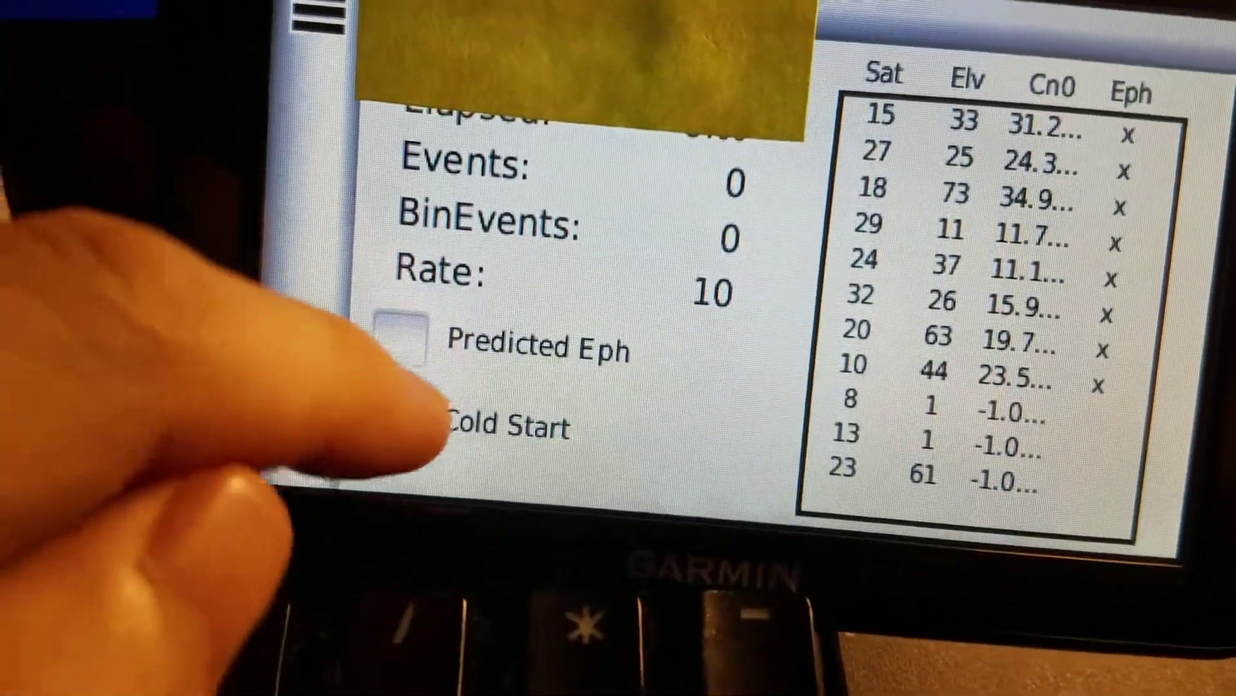
{"action": "left_click", "coordinate": [305, 532]}
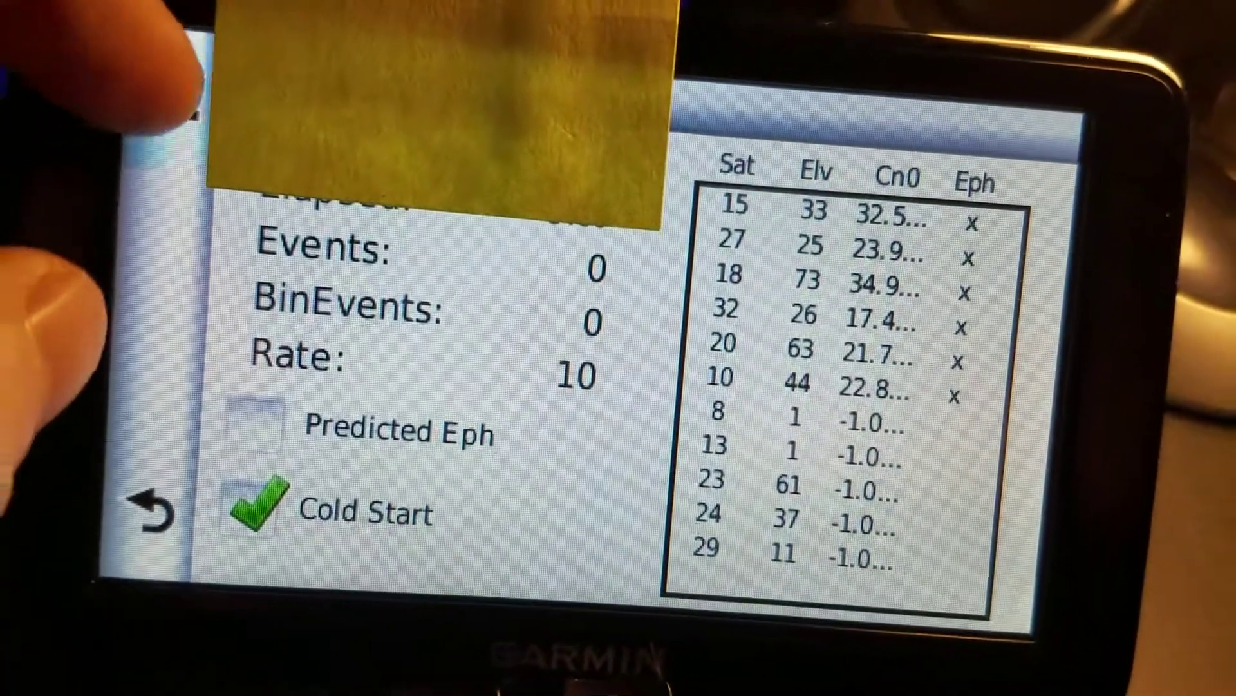
- Start the time-to-first-fix log and return to the Acquiring Satellites view
{"action": "left_click", "coordinate": [179, 92]}
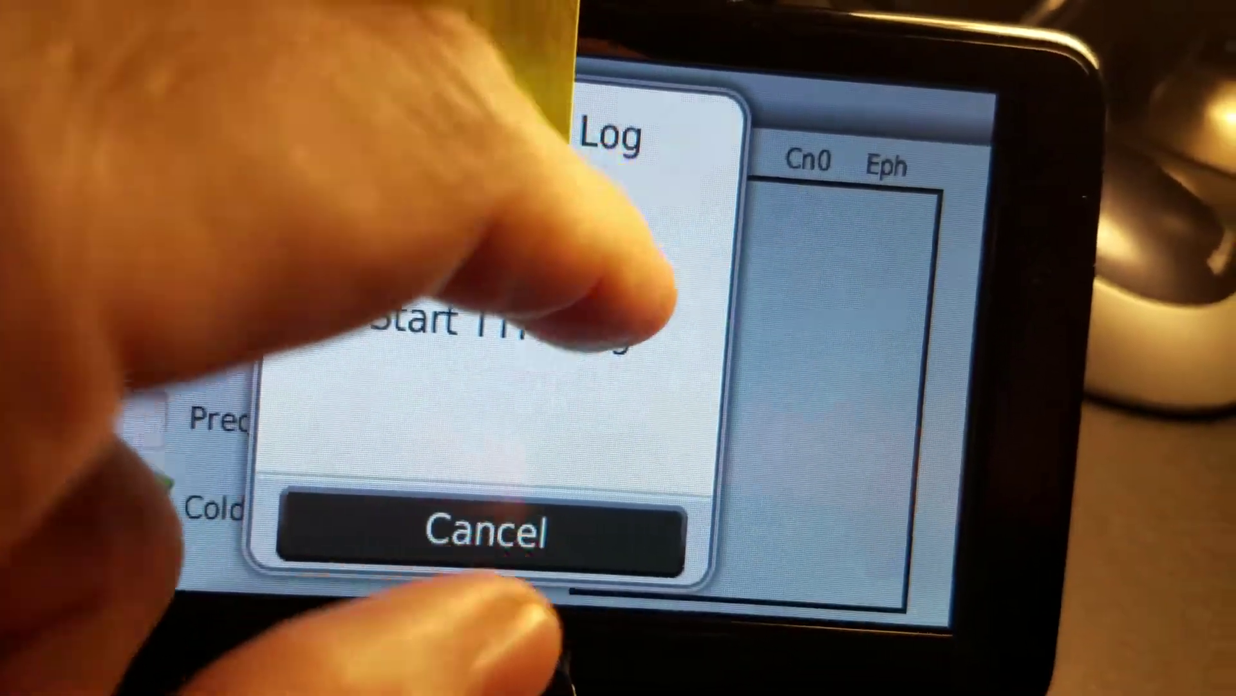
{"action": "left_click", "coordinate": [517, 323]}
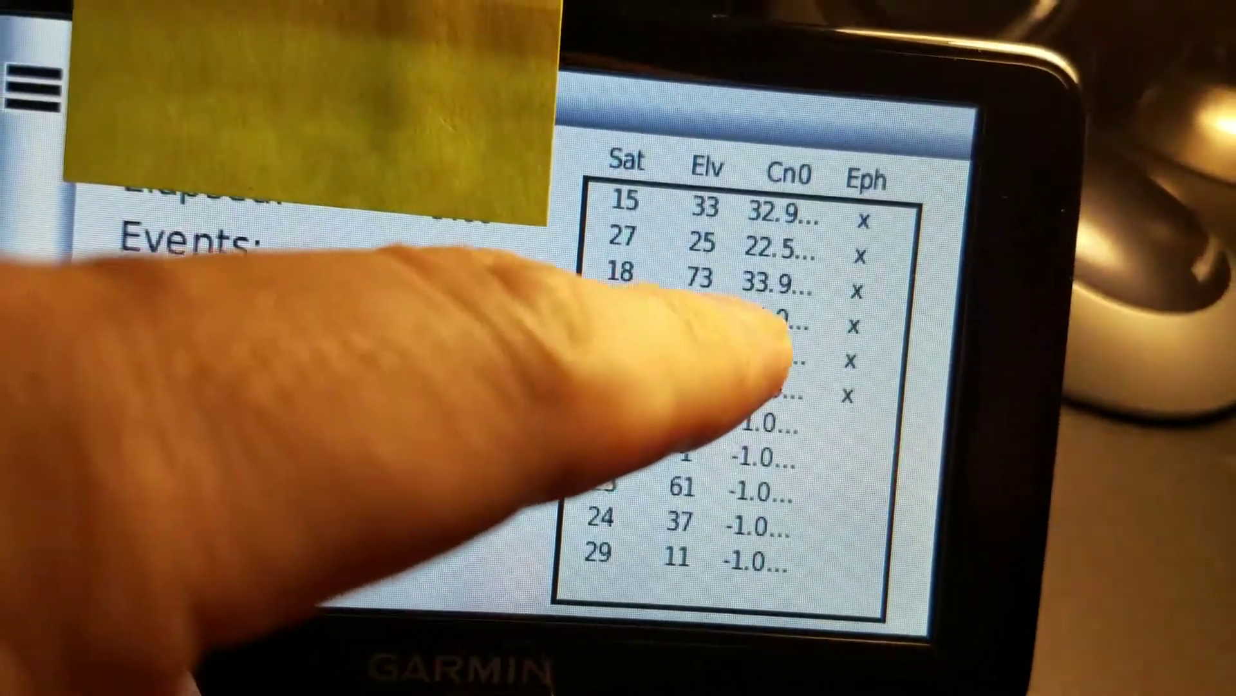
{"action": "left_click", "coordinate": [34, 507]}
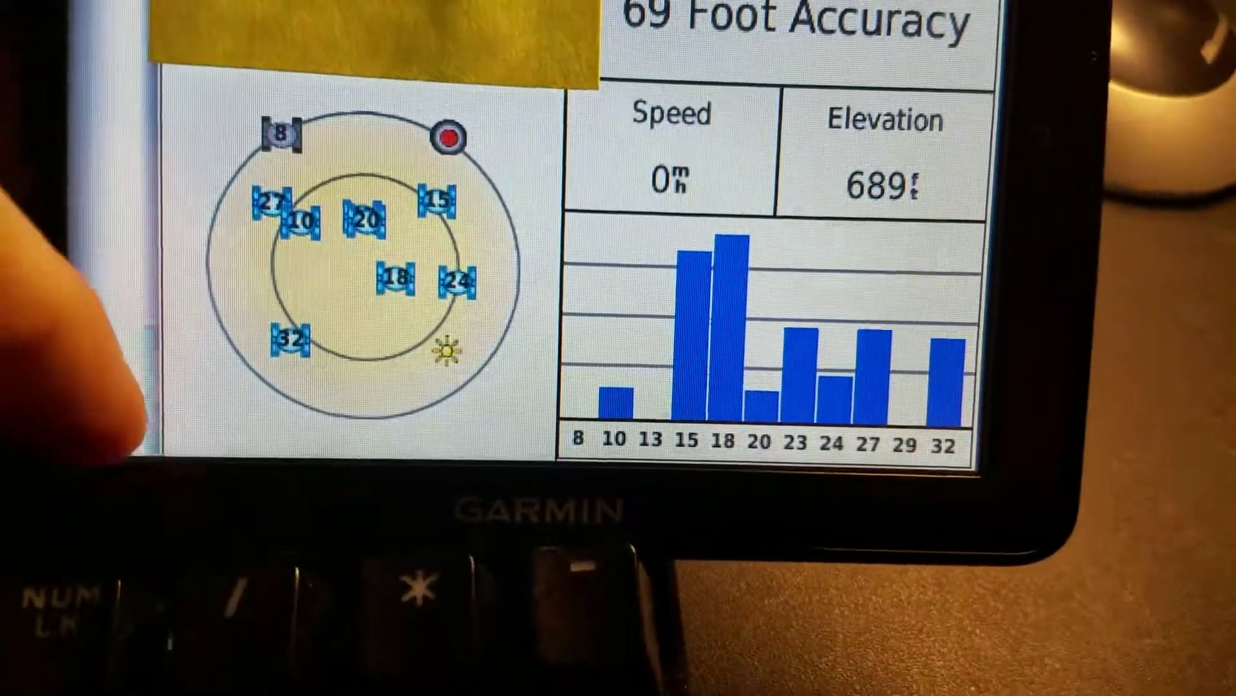
- Return to the main menu once the fix shows 70 ft accuracy and 690 ft elevation
{"action": "left_click", "coordinate": [178, 508]}
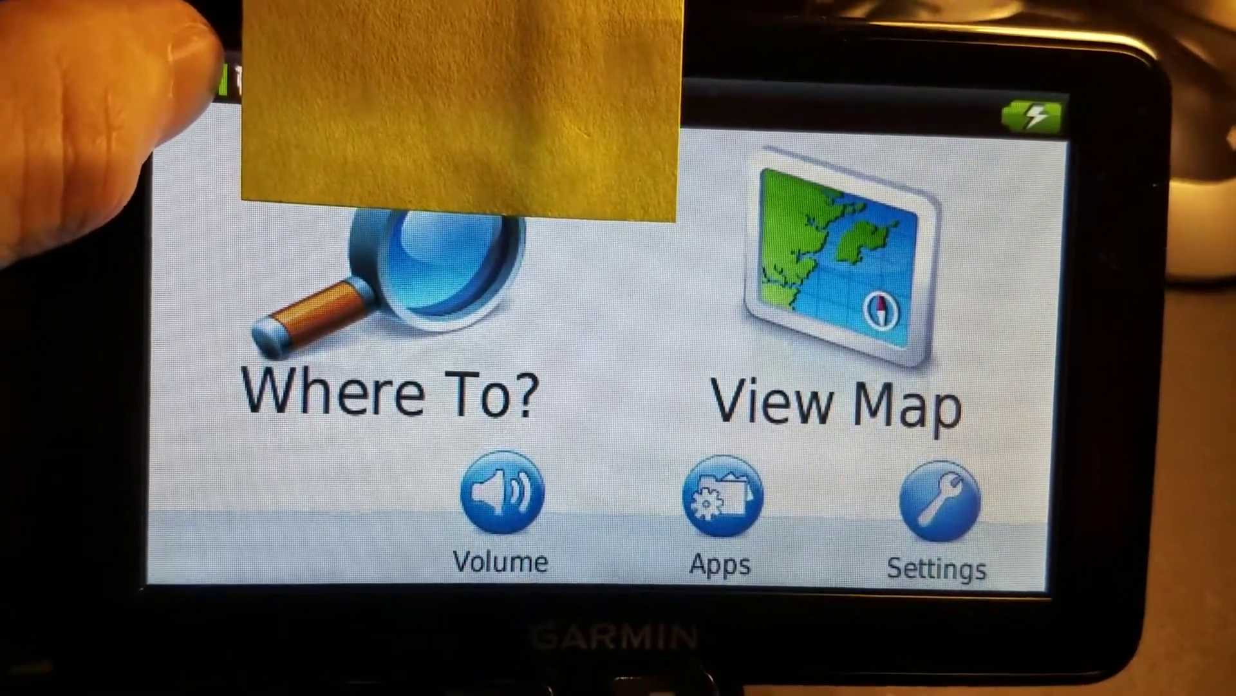
- Reopen the satellite page and its hidden diagnostic table showing eight satellites with ephemeris
{"action": "left_click", "coordinate": [221, 82]}
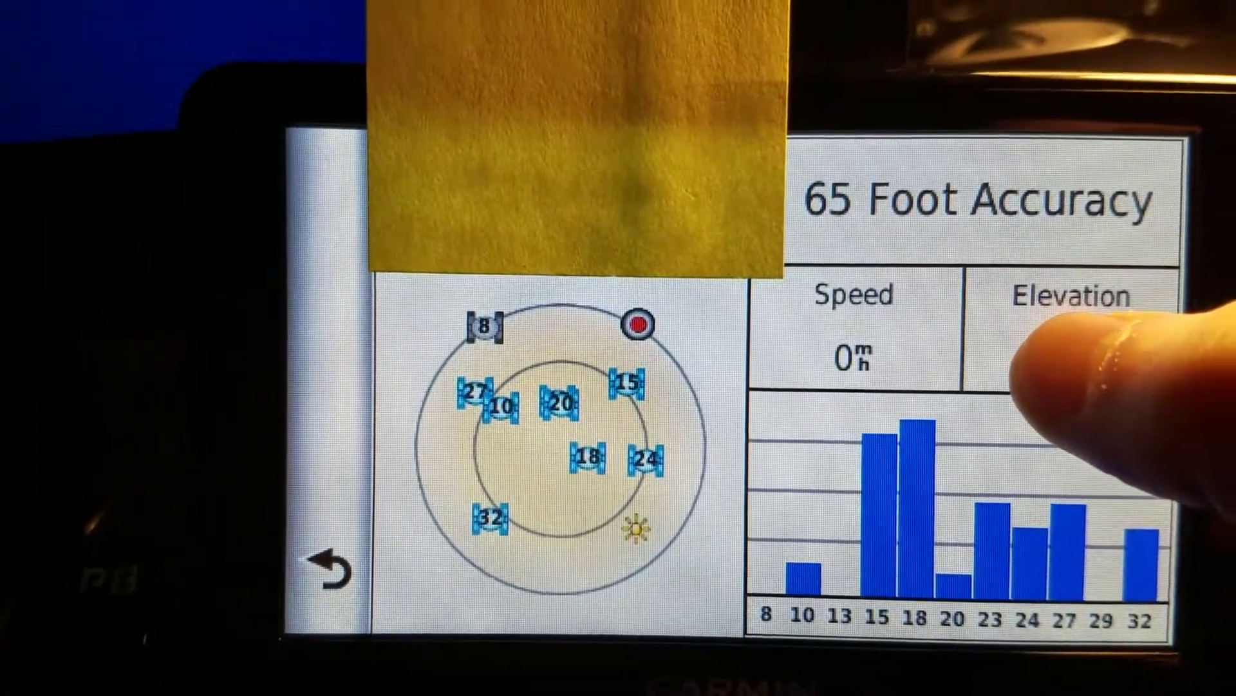
{"action": "left_click", "coordinate": [1039, 372]}
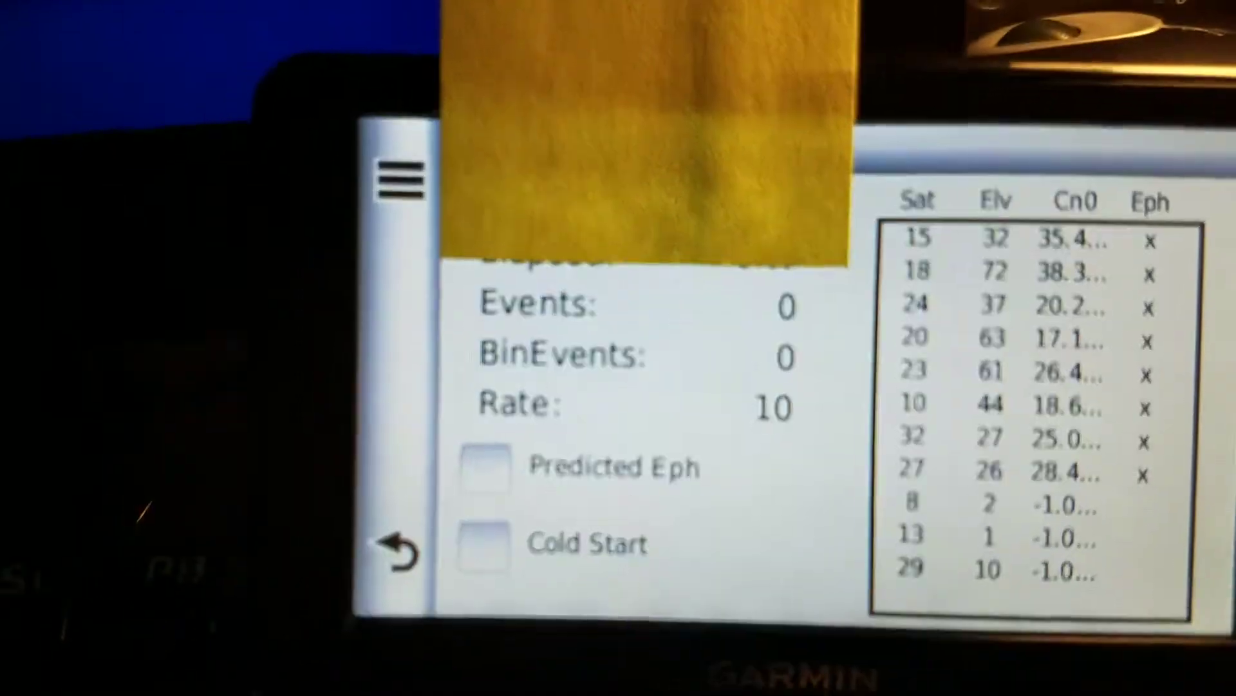